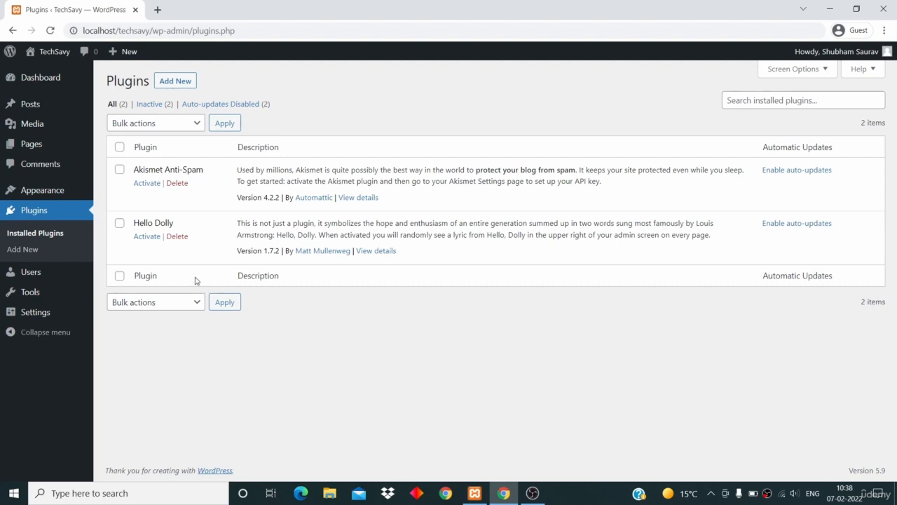
Bulk delete both installed plugins, Akismet Anti-Spam and Hello Dolly, and reload the installed plugins list
{"action": "left_click", "coordinate": [119, 148]}
{"action": "left_click", "coordinate": [158, 122]}
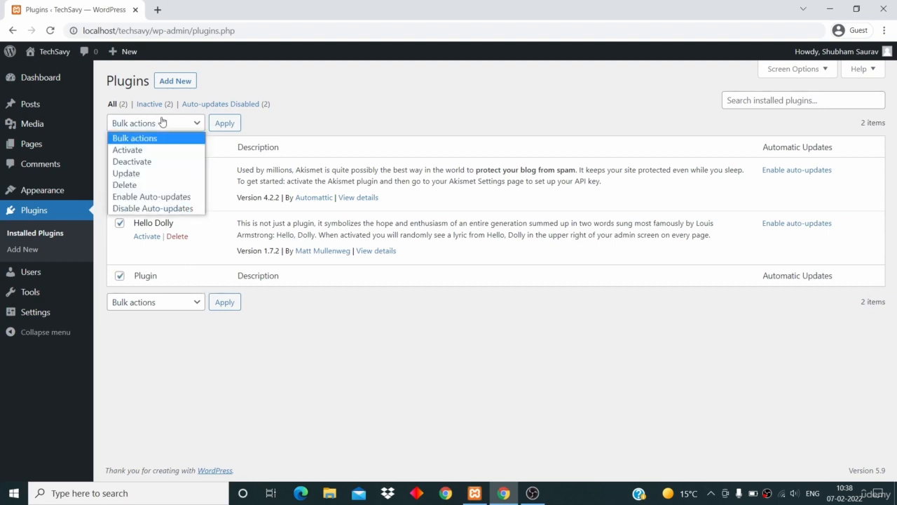
{"action": "left_click", "coordinate": [163, 185]}
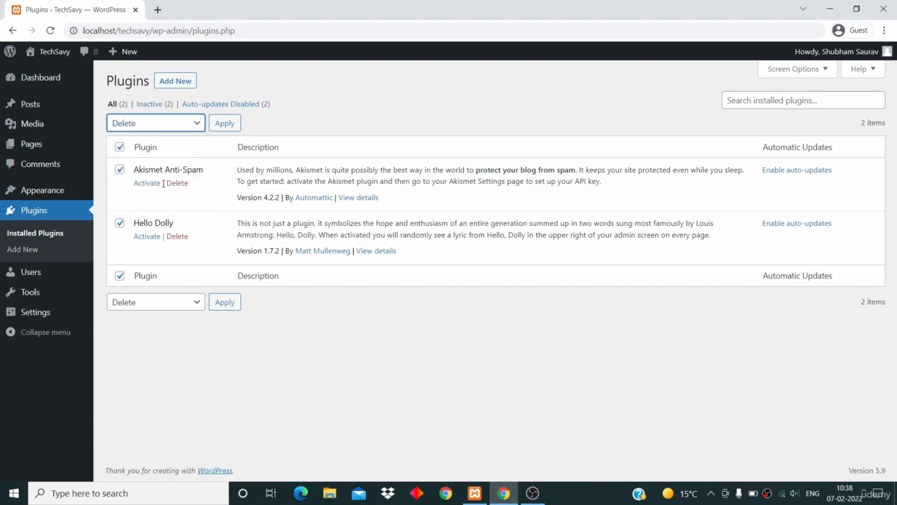
{"action": "left_click", "coordinate": [223, 123]}
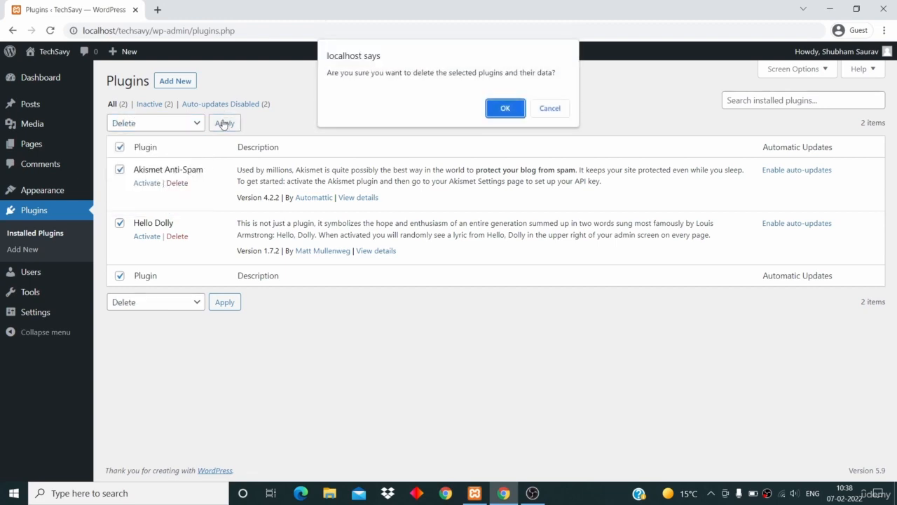
{"action": "left_click", "coordinate": [511, 111]}
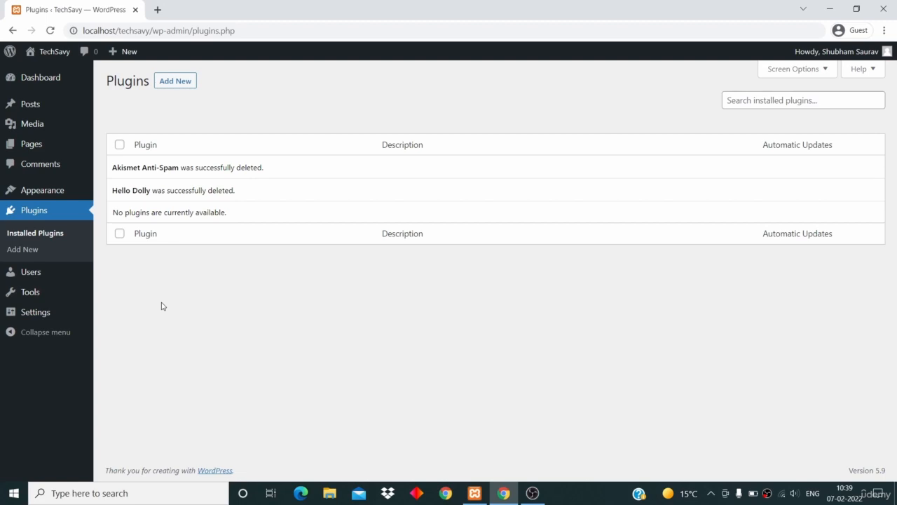
{"action": "left_click", "coordinate": [50, 234]}
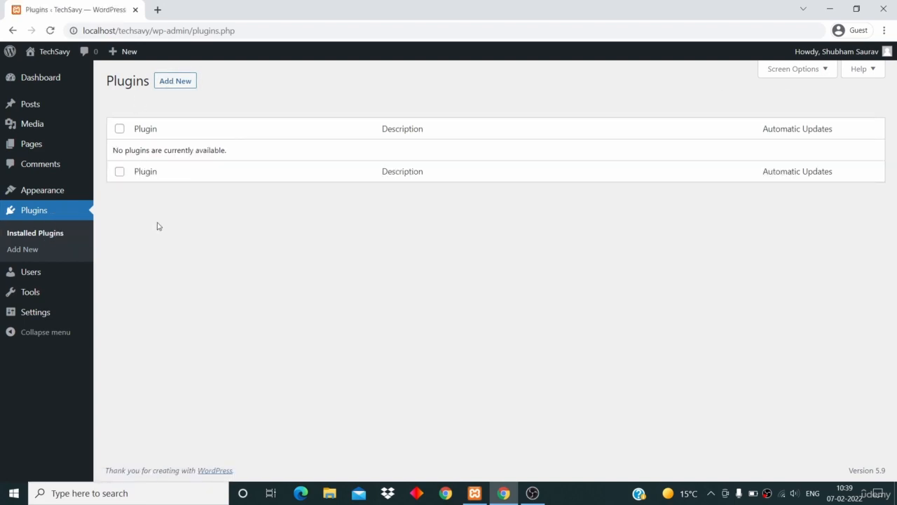
Browse the featured plugins available to add and list those under the popular tag "comments"
{"action": "left_click", "coordinate": [21, 251]}
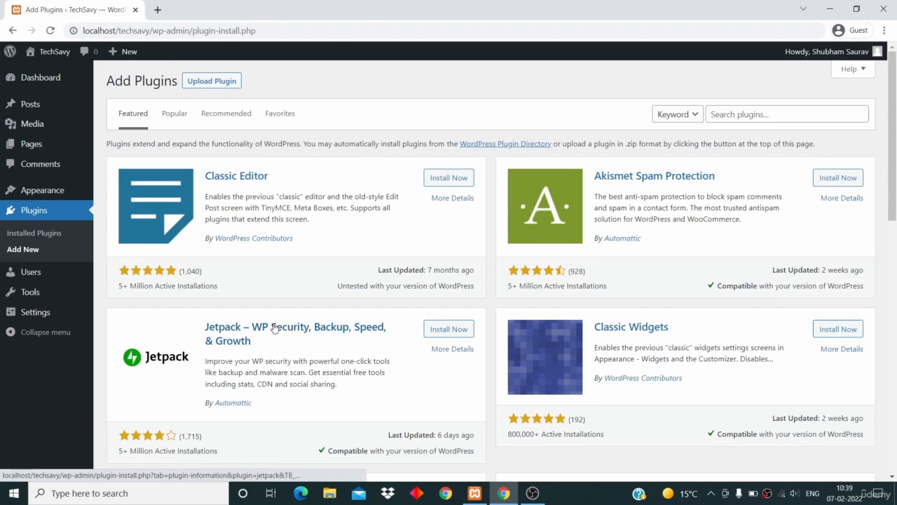
{"action": "scroll", "coordinate": [274, 327], "scroll_direction": "down", "scroll_amount": 3}
{"action": "scroll", "coordinate": [274, 327], "scroll_direction": "down", "scroll_amount": 3}
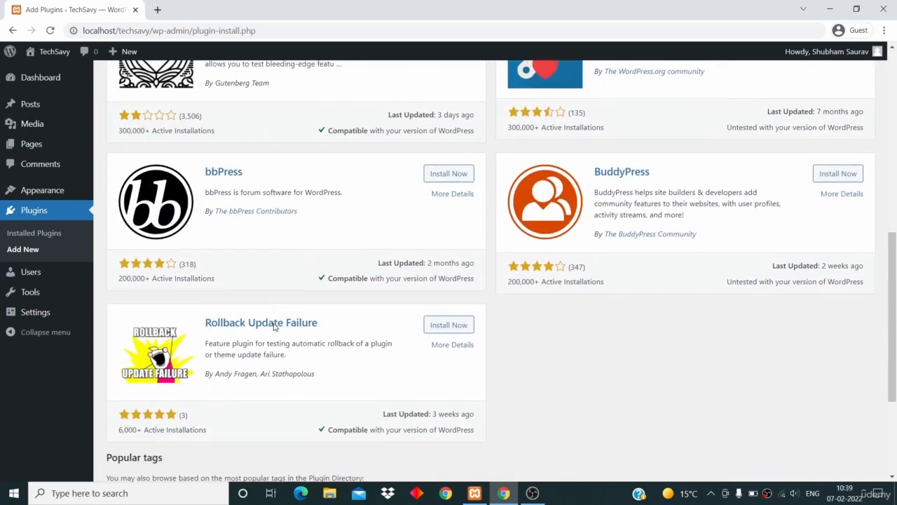
{"action": "scroll", "coordinate": [274, 326], "scroll_direction": "down", "scroll_amount": 3}
{"action": "scroll", "coordinate": [274, 326], "scroll_direction": "up", "scroll_amount": 7}
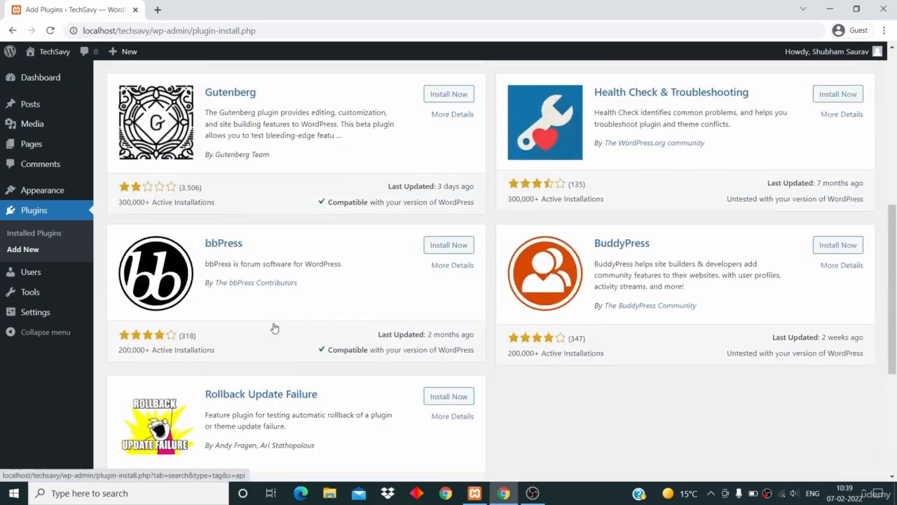
{"action": "scroll", "coordinate": [274, 326], "scroll_direction": "down", "scroll_amount": 7}
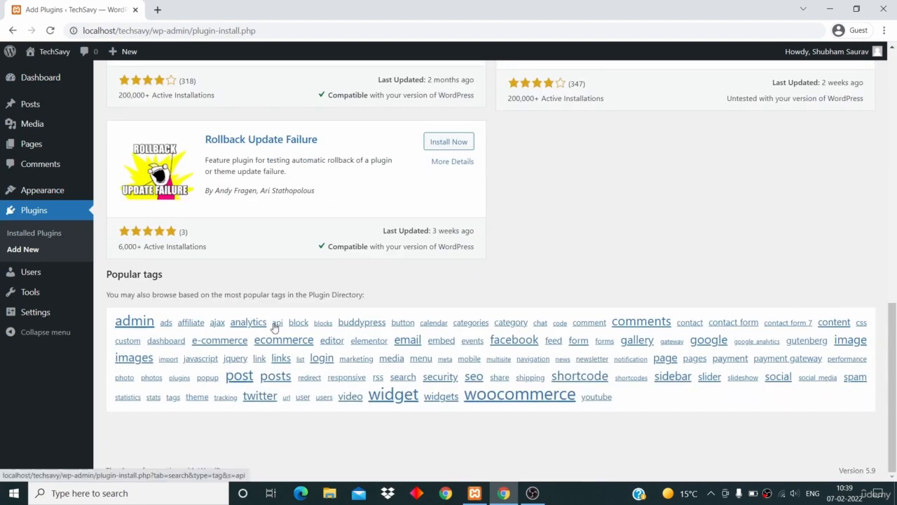
{"action": "left_click", "coordinate": [649, 322]}
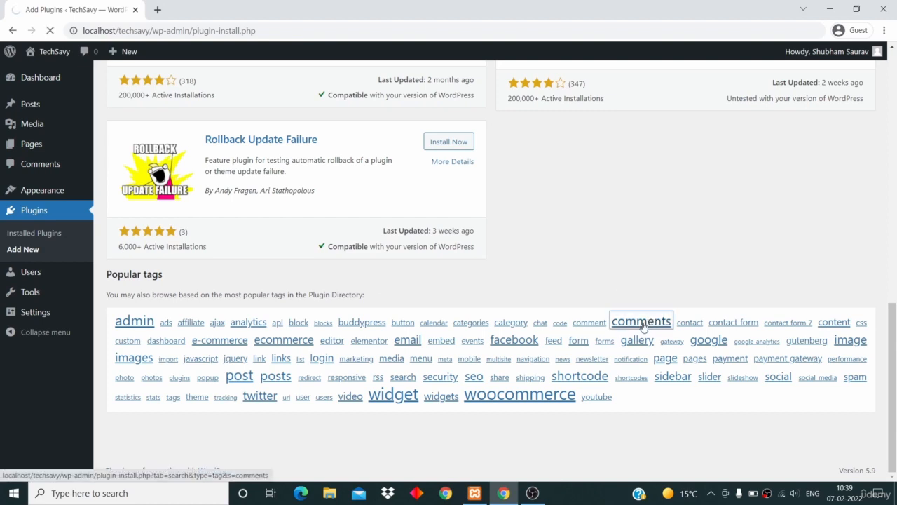
{"action": "scroll", "coordinate": [624, 263], "scroll_direction": "up", "scroll_amount": 10}
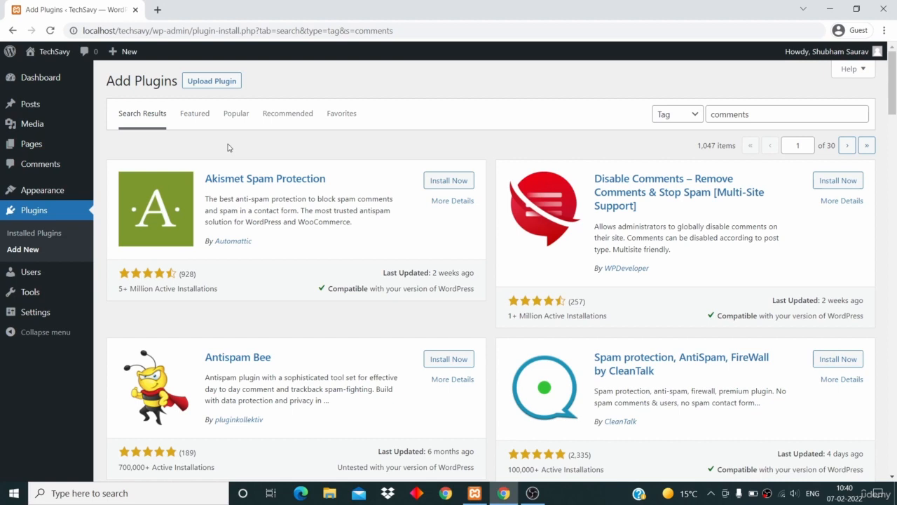
Replace the tag search with a keyword search for "contact form 7"
{"action": "left_click", "coordinate": [727, 115]}
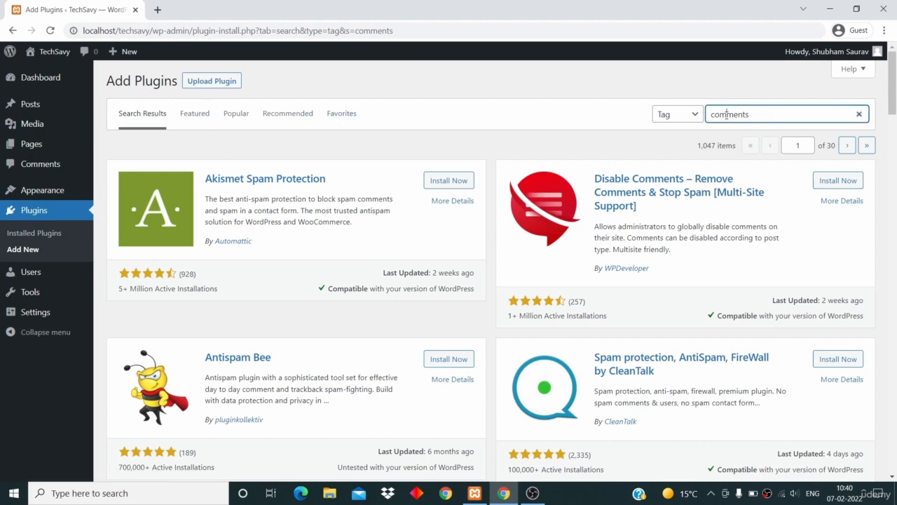
{"action": "double_click", "coordinate": [726, 114]}
{"action": "key", "text": "BackSpace"}
{"action": "left_click", "coordinate": [673, 116]}
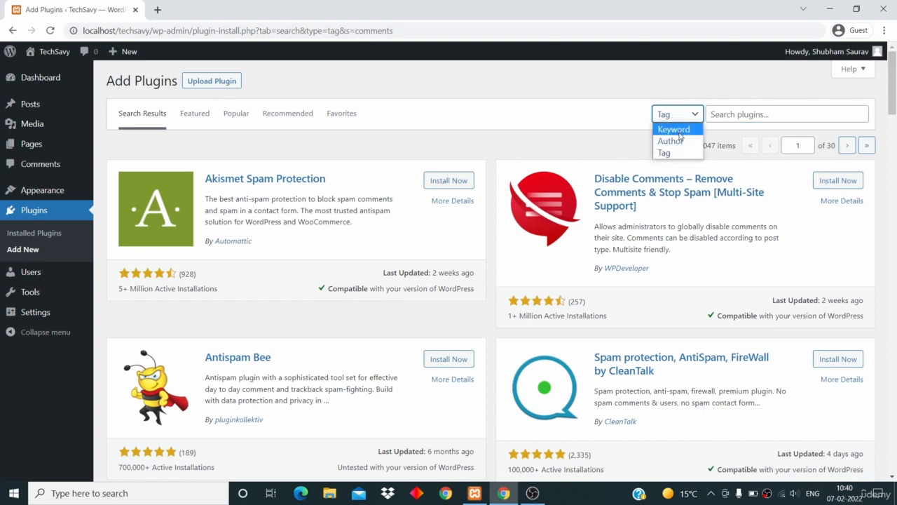
{"action": "left_click", "coordinate": [673, 129]}
{"action": "left_click", "coordinate": [747, 110]}
{"action": "type", "text": "contact "}
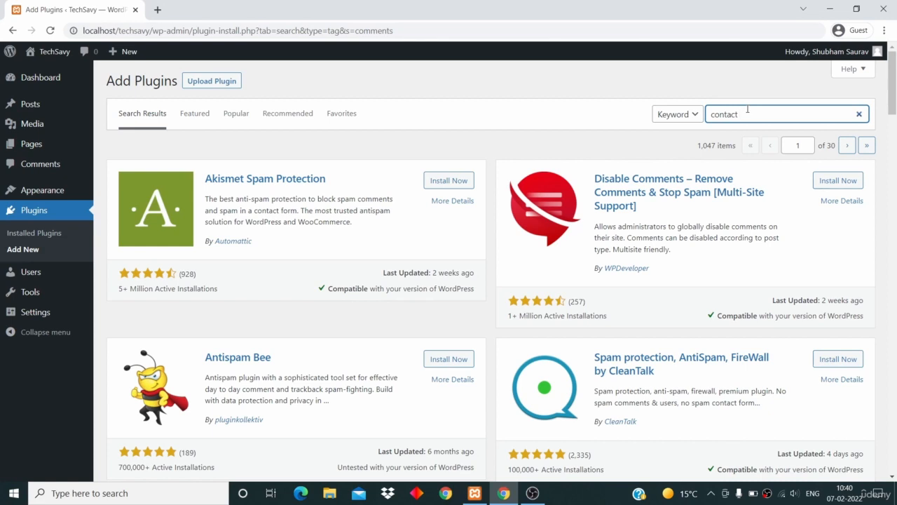
{"action": "type", "text": "form 7"}
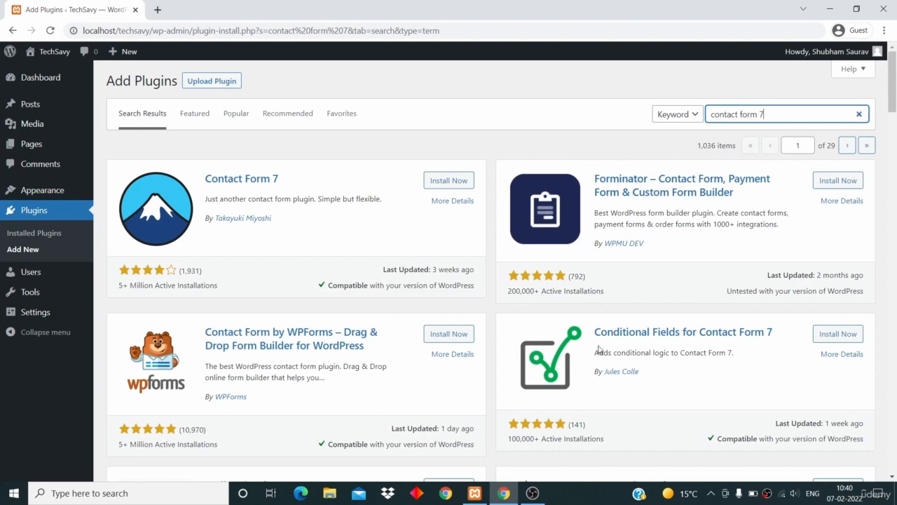
Look through the search results, and install and activate the Contact Form 7 plugin
{"action": "scroll", "coordinate": [600, 348], "scroll_direction": "down", "scroll_amount": 3}
{"action": "scroll", "coordinate": [599, 348], "scroll_direction": "down", "scroll_amount": 3}
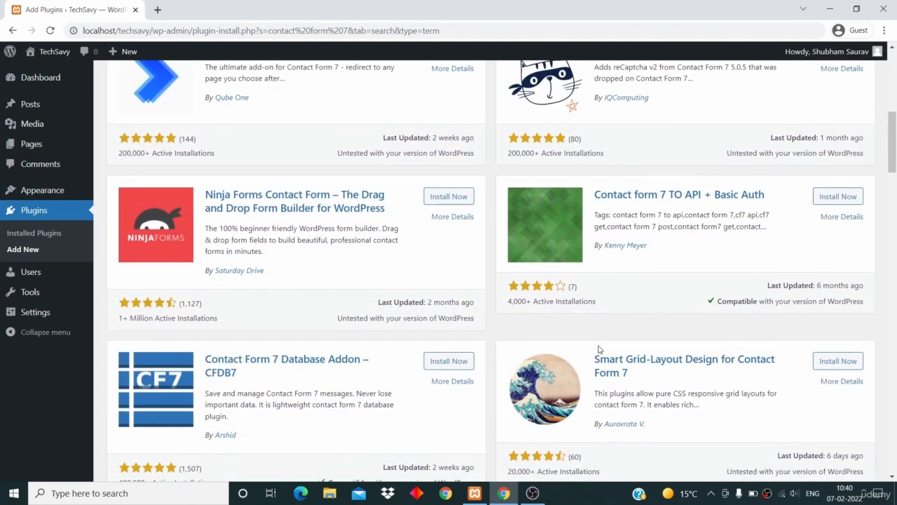
{"action": "scroll", "coordinate": [600, 348], "scroll_direction": "down", "scroll_amount": 3}
{"action": "scroll", "coordinate": [599, 349], "scroll_direction": "up", "scroll_amount": 7}
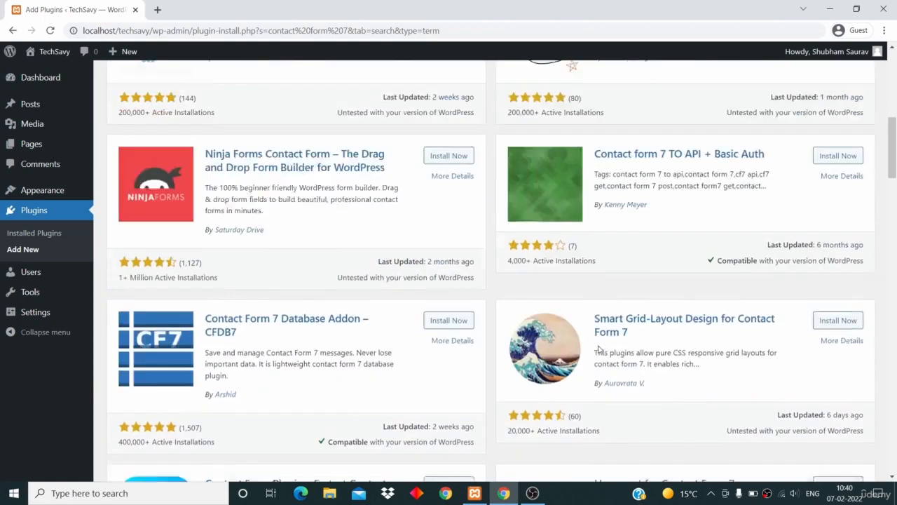
{"action": "scroll", "coordinate": [599, 348], "scroll_direction": "up", "scroll_amount": 2}
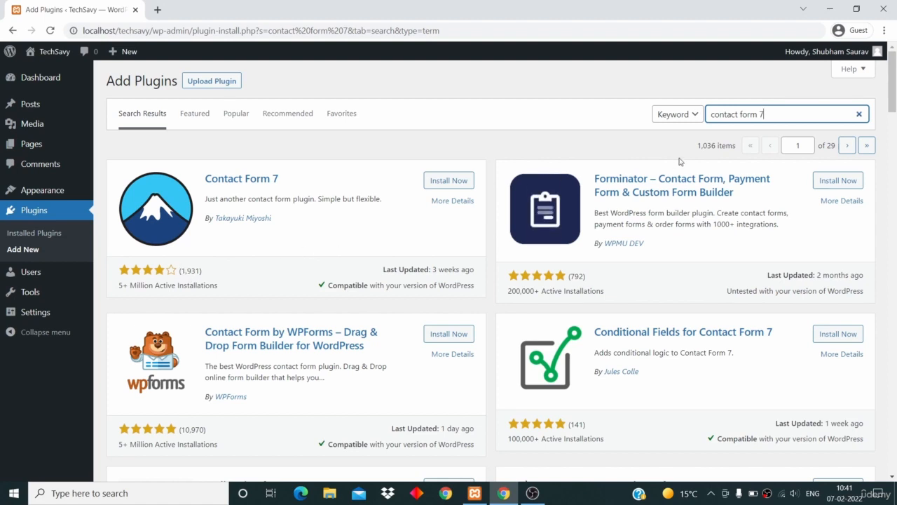
{"action": "left_click", "coordinate": [449, 183]}
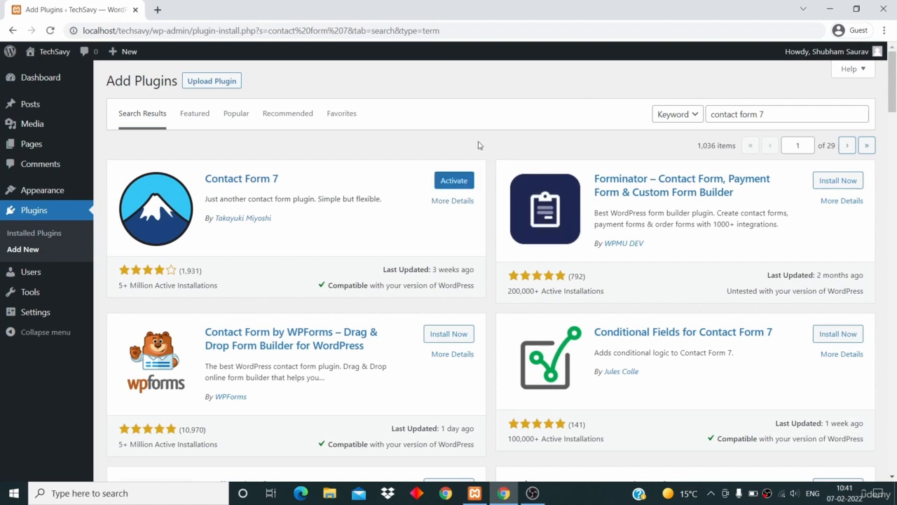
{"action": "left_click", "coordinate": [449, 181]}
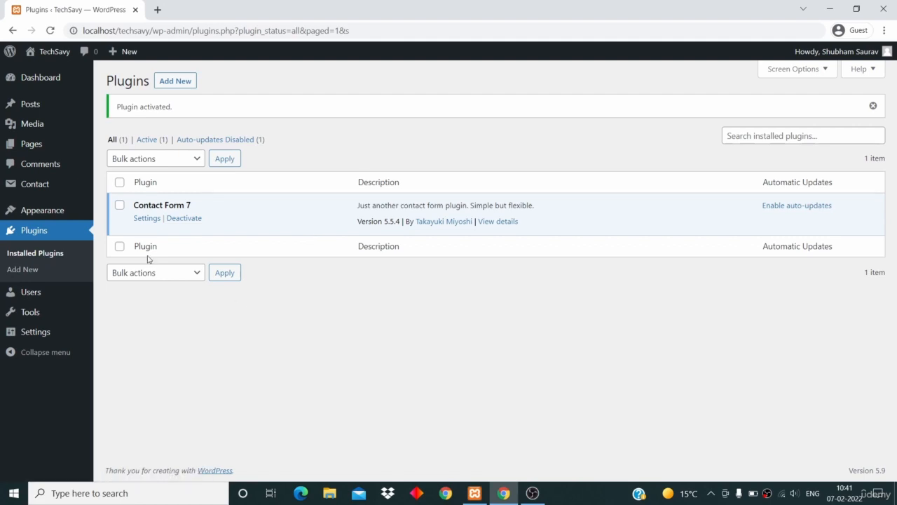
Check the new Contact entries and the installed plugins list, and reopen the page for adding plugins
{"action": "mouse_move", "coordinate": [28, 186]}
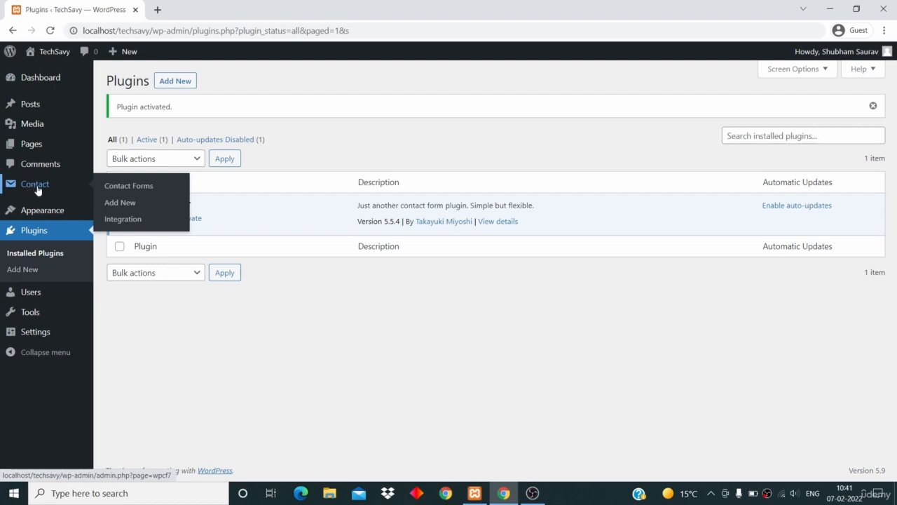
{"action": "left_click", "coordinate": [41, 255]}
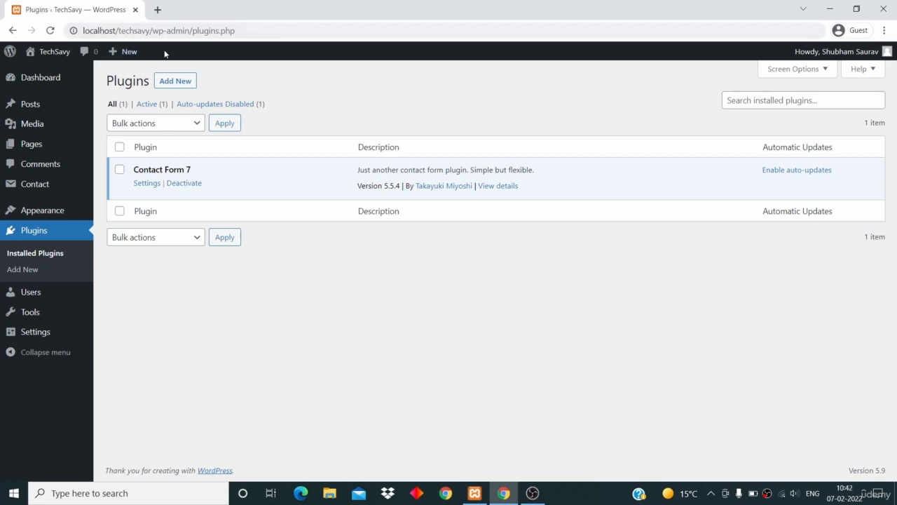
{"action": "left_click", "coordinate": [183, 86]}
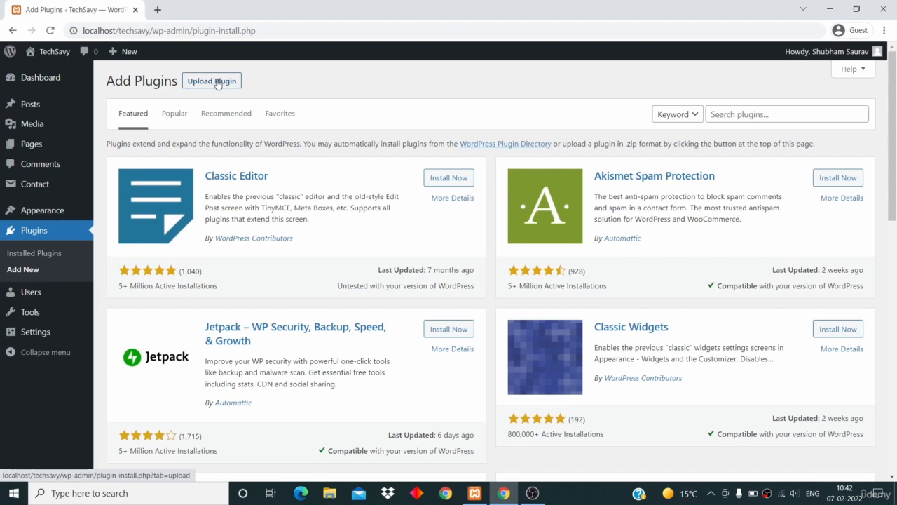
{"action": "scroll", "coordinate": [118, 245], "scroll_direction": "down", "scroll_amount": 2}
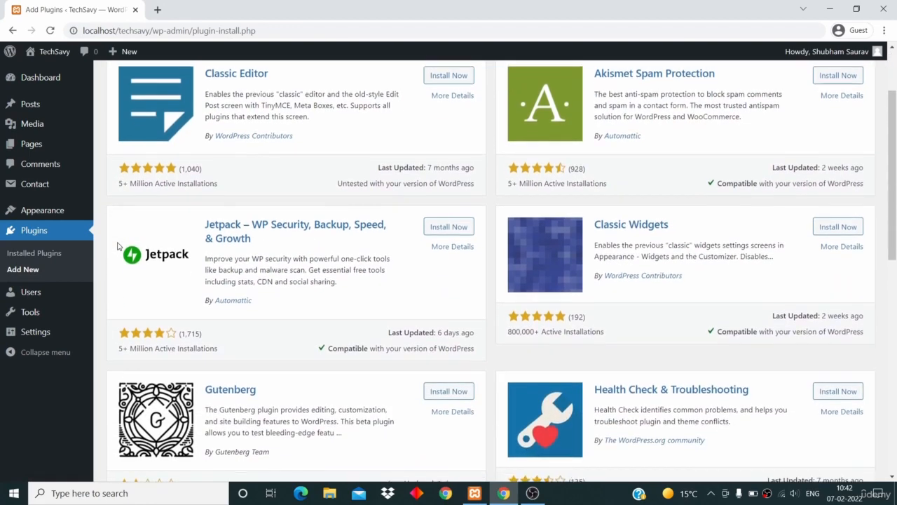
{"action": "scroll", "coordinate": [118, 245], "scroll_direction": "up", "scroll_amount": 2}
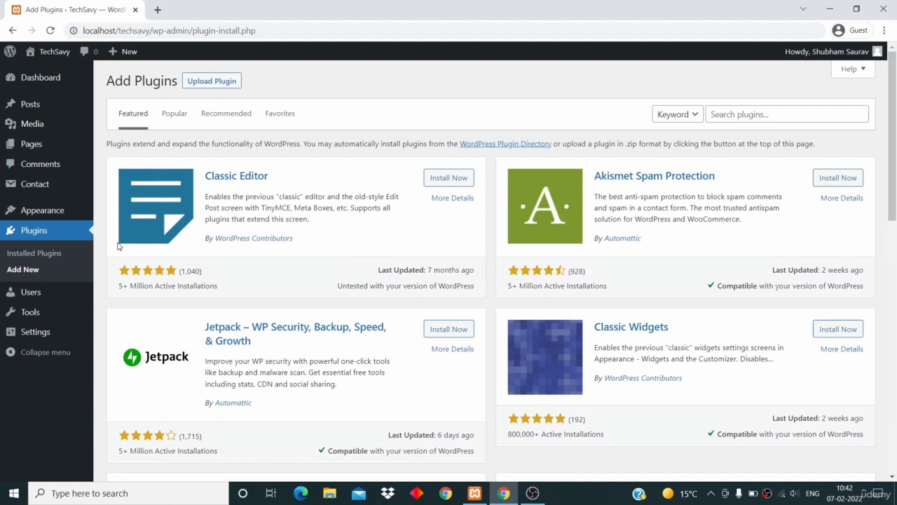
Open the wordpress.org website in a new browser tab
{"action": "key", "text": "ctrl+t"}
{"action": "left_click", "coordinate": [191, 10]}
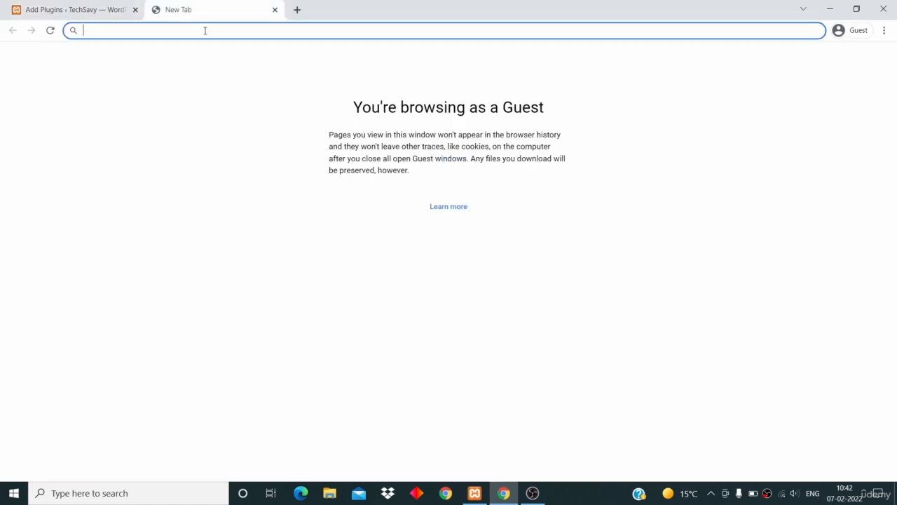
{"action": "type", "text": "word"}
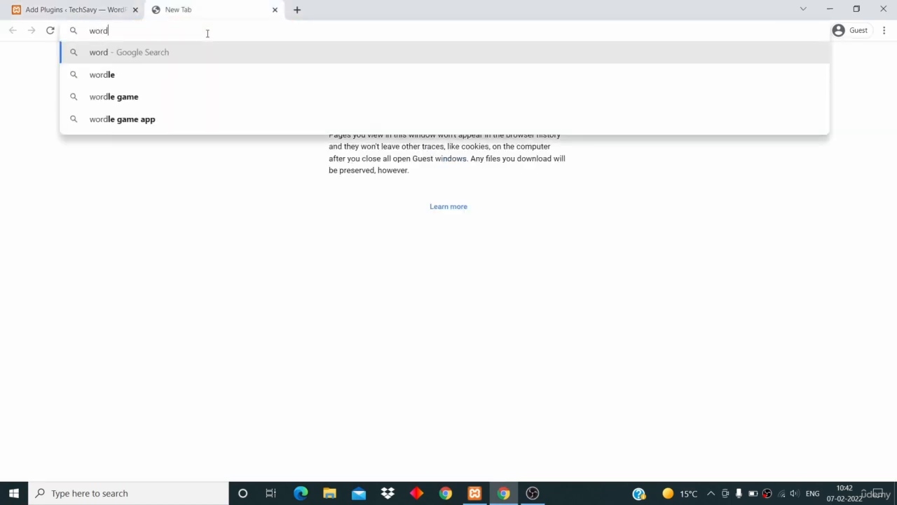
{"action": "type", "text": "press.oerg"}
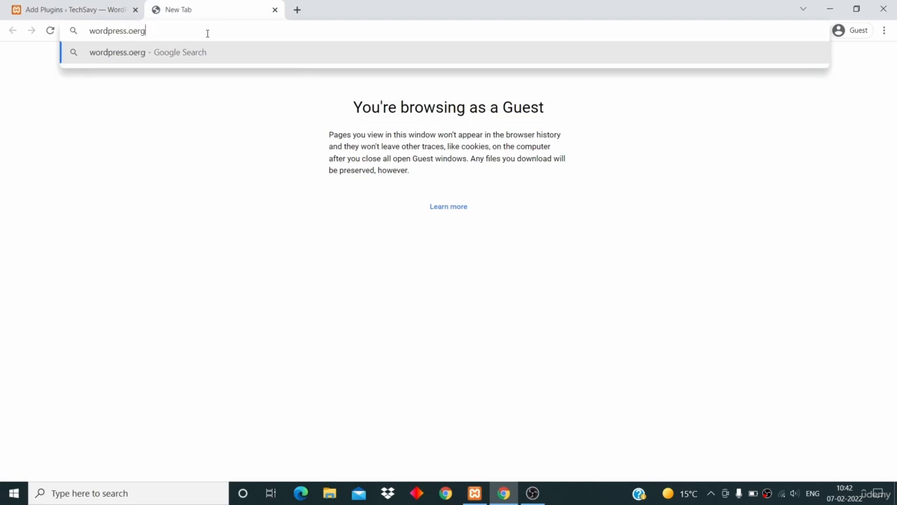
{"action": "key", "text": "BackSpace"}
{"action": "key", "text": "BackSpace"}
{"action": "key", "text": "BackSpace"}
{"action": "key", "text": "Return"}
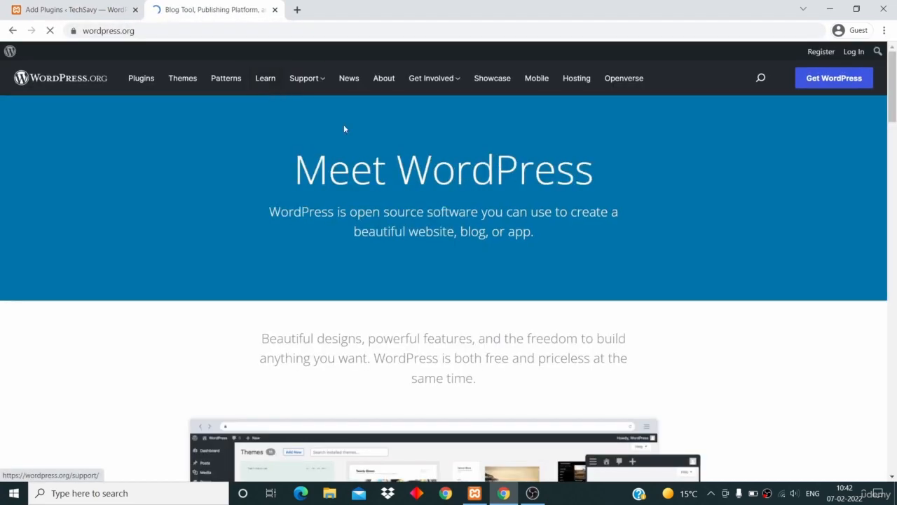
Open the site's plugin directory and look through its block-enabled, featured and beta plugins
{"action": "left_click", "coordinate": [140, 80]}
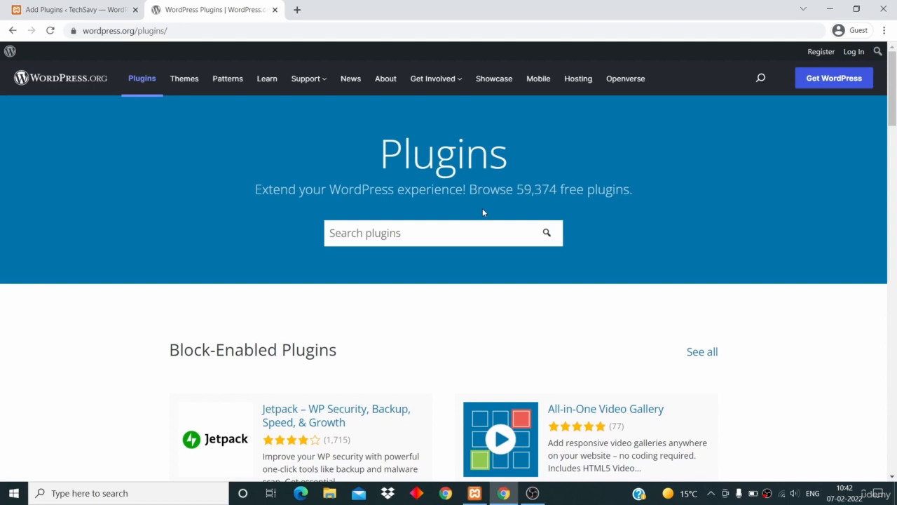
{"action": "scroll", "coordinate": [482, 213], "scroll_direction": "down", "scroll_amount": 2}
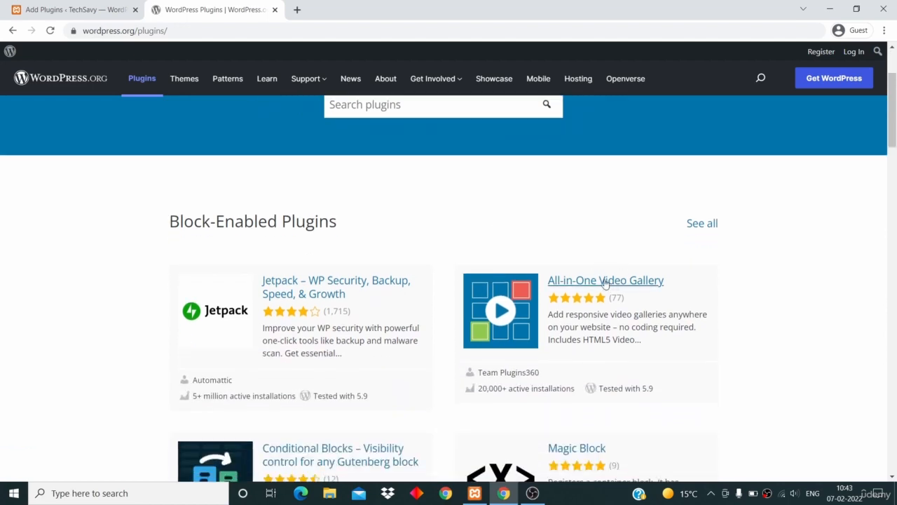
{"action": "scroll", "coordinate": [437, 294], "scroll_direction": "down", "scroll_amount": 4}
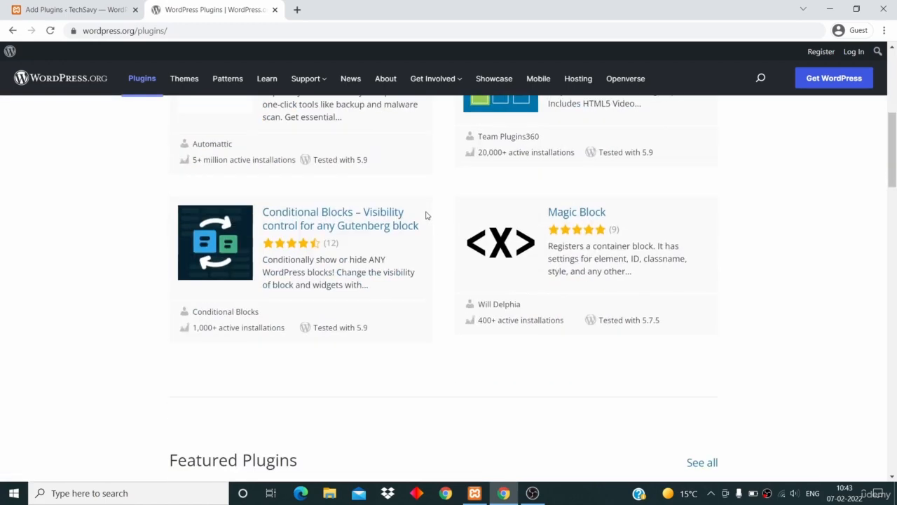
{"action": "scroll", "coordinate": [426, 215], "scroll_direction": "down", "scroll_amount": 3}
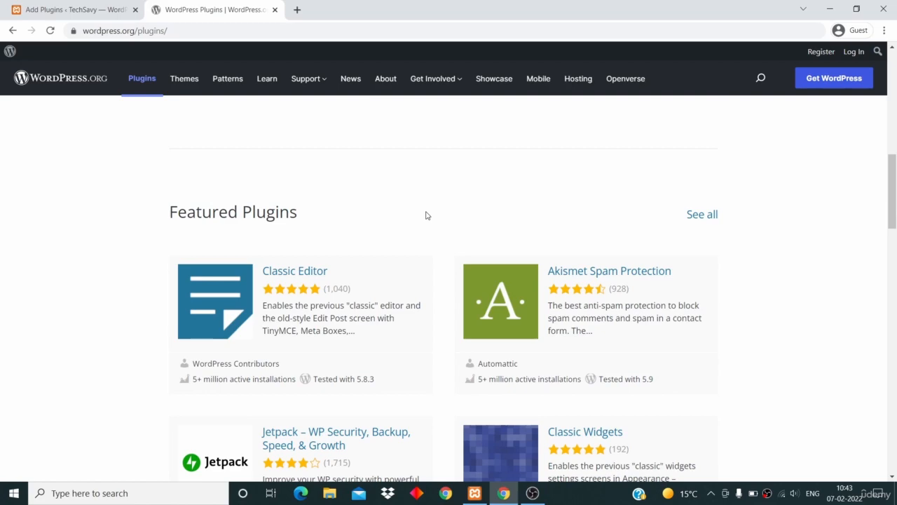
{"action": "scroll", "coordinate": [544, 360], "scroll_direction": "down", "scroll_amount": 4}
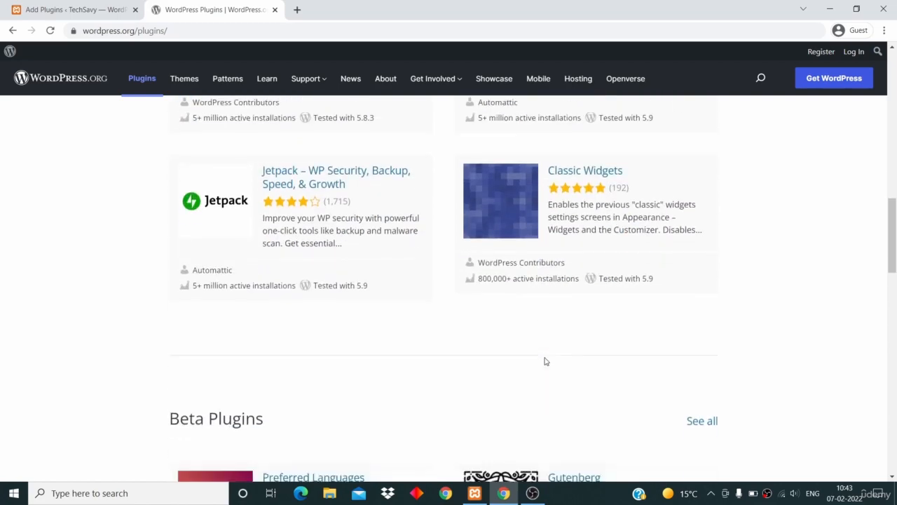
{"action": "scroll", "coordinate": [545, 361], "scroll_direction": "up", "scroll_amount": 15}
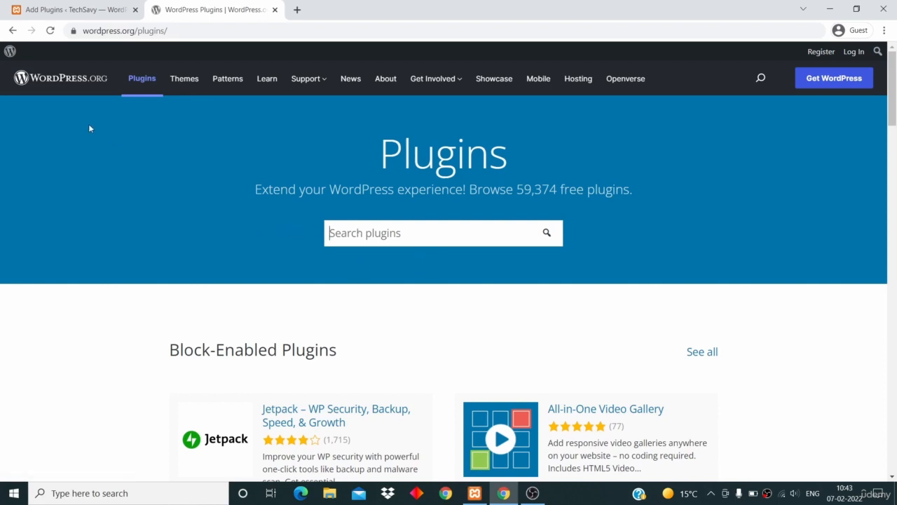
{"action": "scroll", "coordinate": [220, 208], "scroll_direction": "down", "scroll_amount": 4}
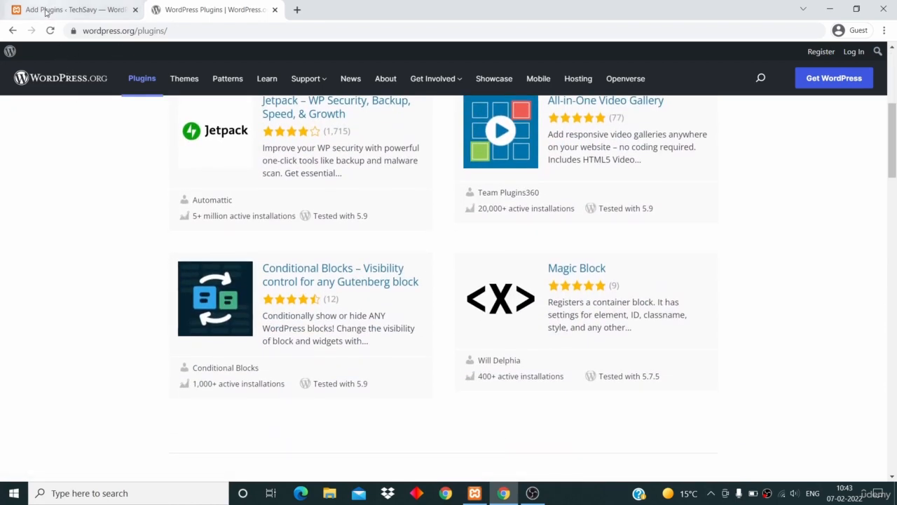
Return to the local site's Add Plugins page and look through its featured plugins for comparison with the directory
{"action": "left_click", "coordinate": [44, 10]}
{"action": "scroll", "coordinate": [230, 296], "scroll_direction": "down", "scroll_amount": 1}
{"action": "scroll", "coordinate": [230, 296], "scroll_direction": "down", "scroll_amount": 4}
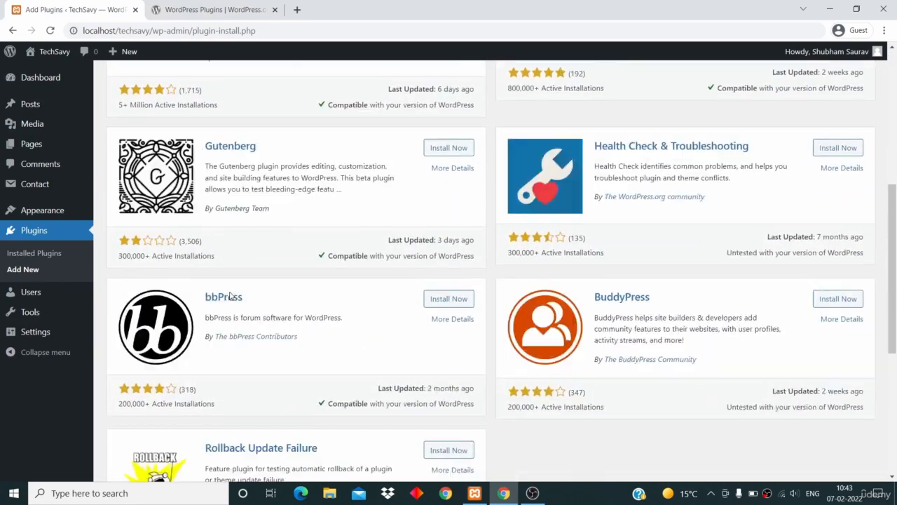
{"action": "scroll", "coordinate": [230, 296], "scroll_direction": "up", "scroll_amount": 5}
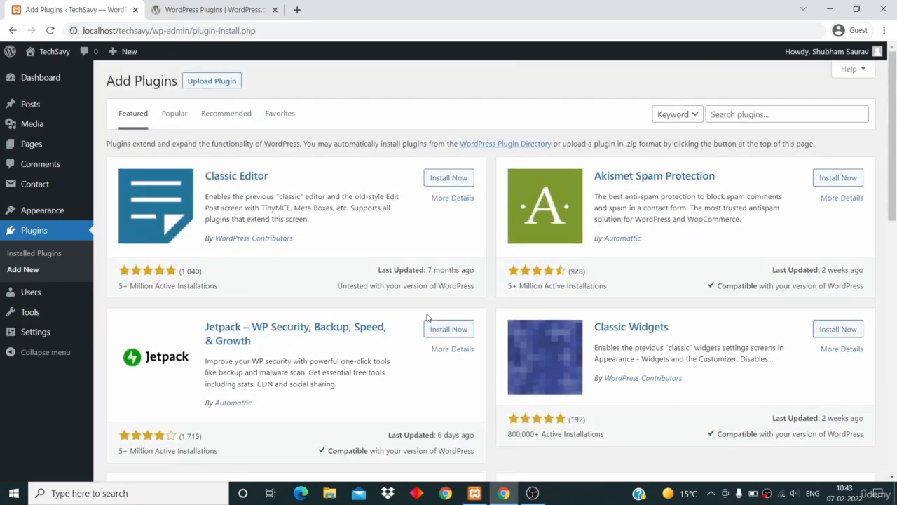